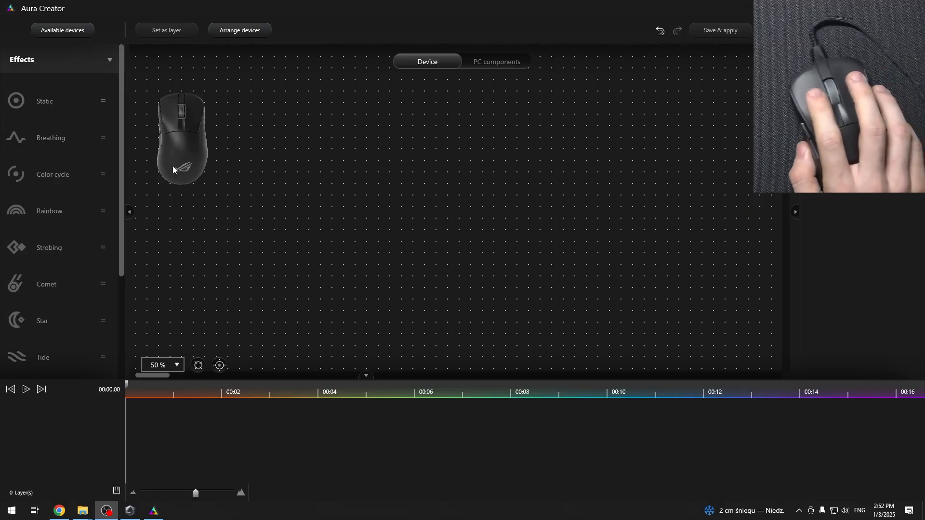
Step: Set the scroll wheel of the mouse device as a new layer
left_click(498, 62)
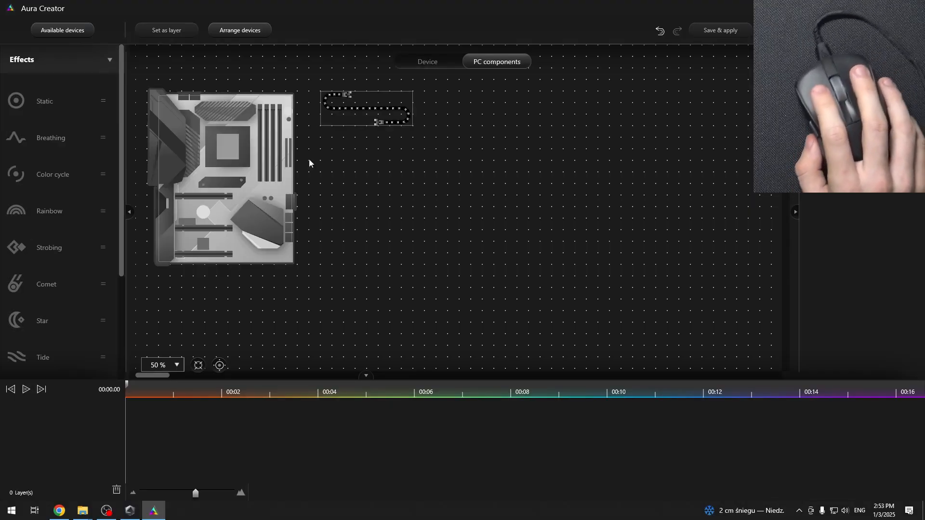
left_click(420, 66)
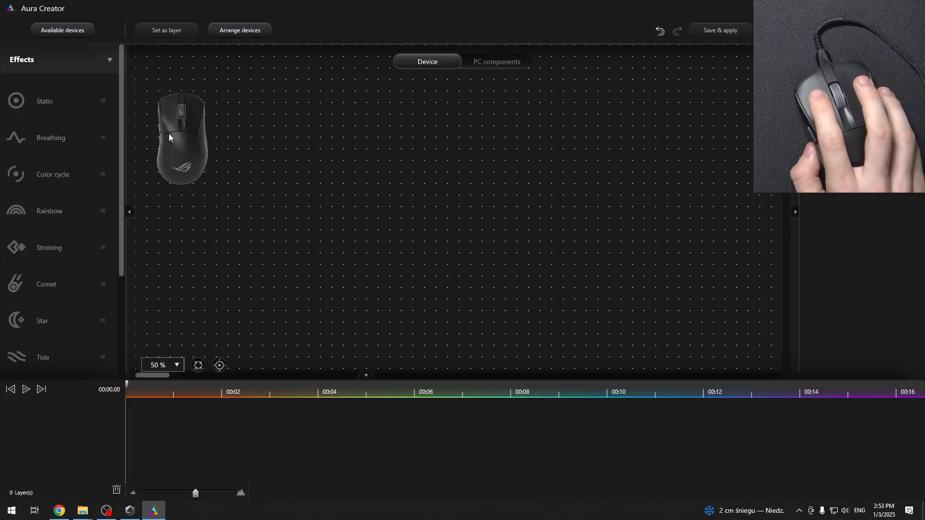
left_click(180, 116)
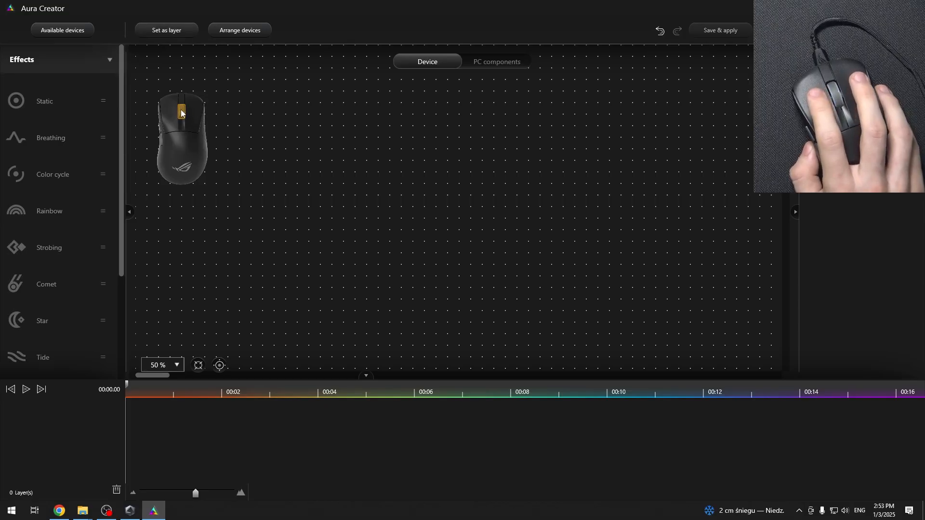
left_click(160, 32)
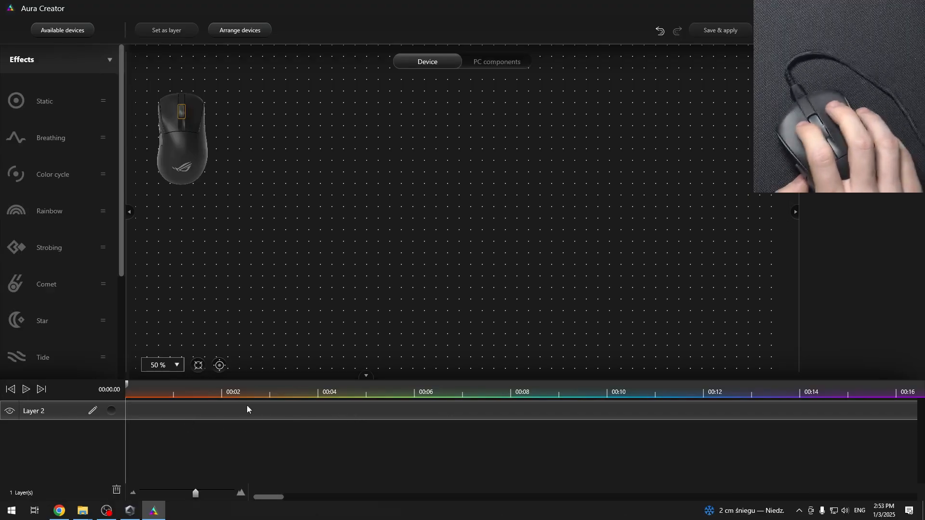
Step: Set the motherboard among the PC components as another layer
left_click(487, 64)
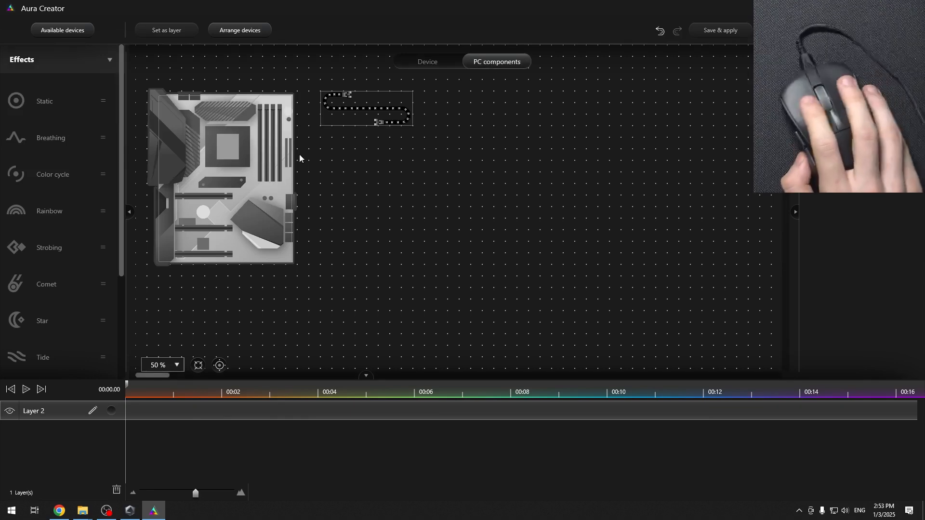
left_click(237, 176)
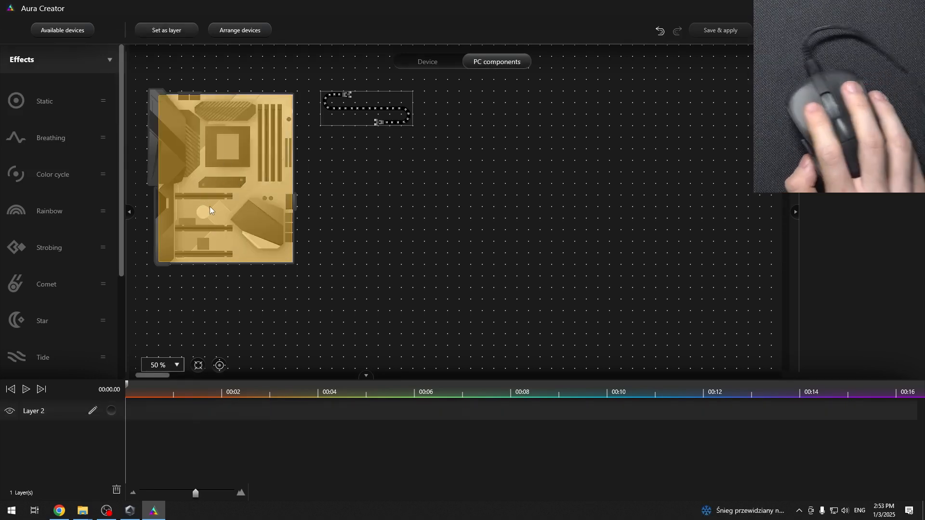
left_click(160, 30)
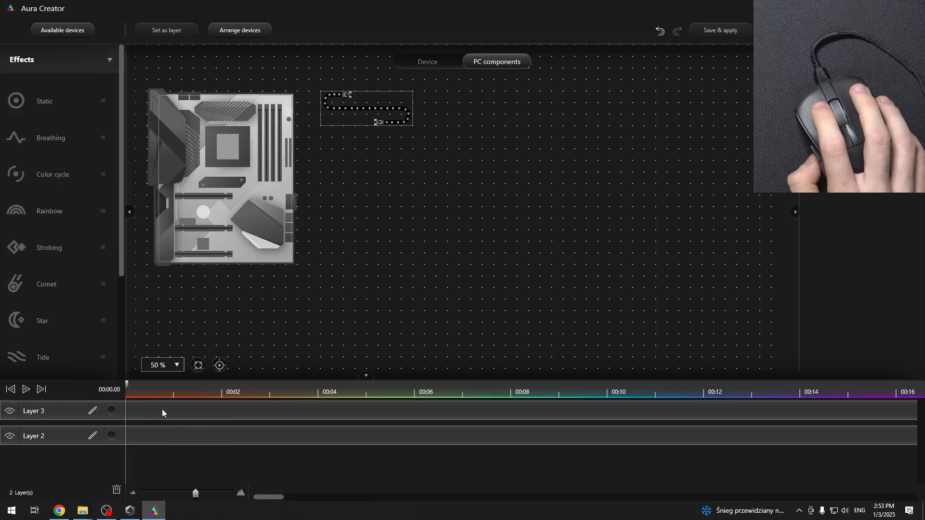
Step: Look through the available lighting effects and the Sync with options
scroll(80, 308, "down", 3)
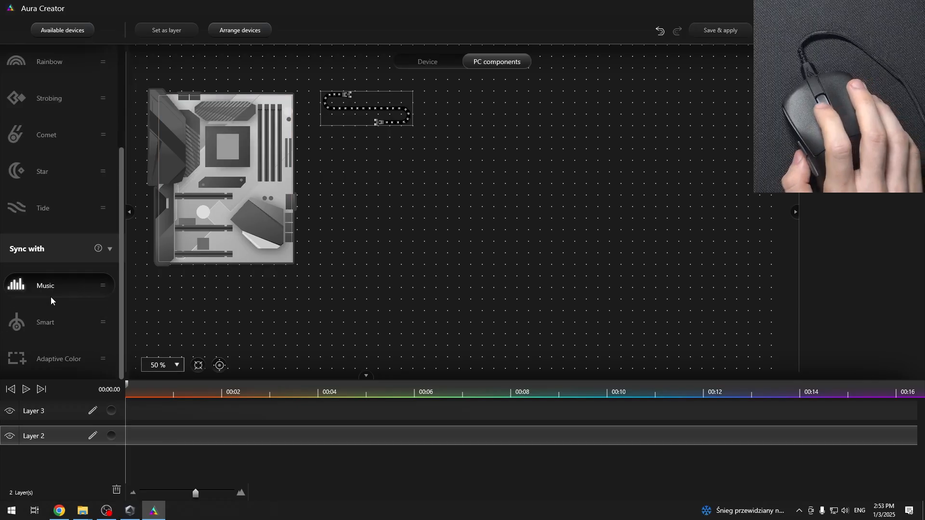
scroll(53, 295, "up", 3)
scroll(33, 331, "down", 3)
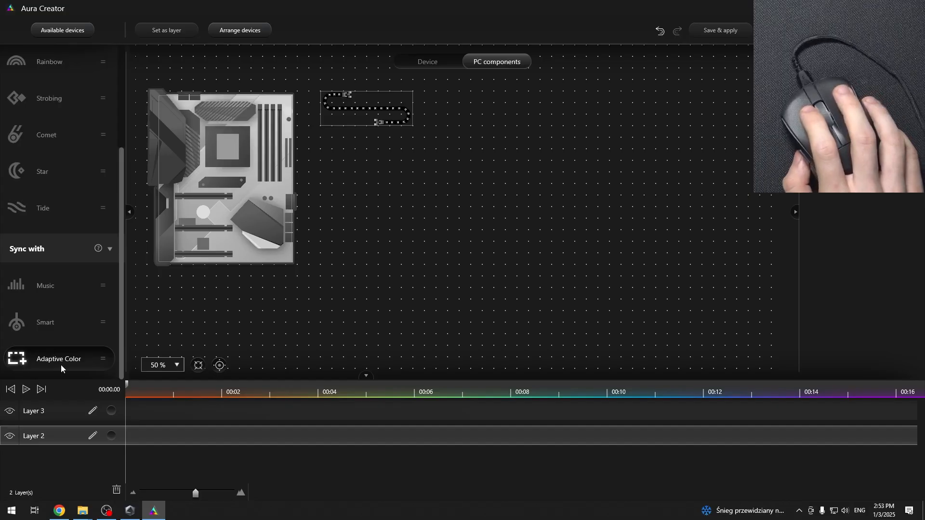
scroll(57, 342, "up", 3)
scroll(58, 340, "down", 2)
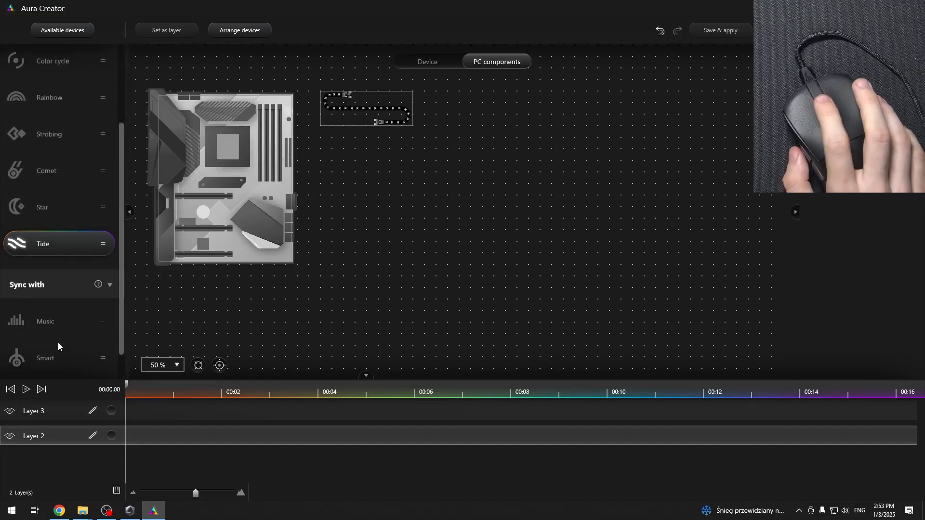
scroll(58, 342, "up", 3)
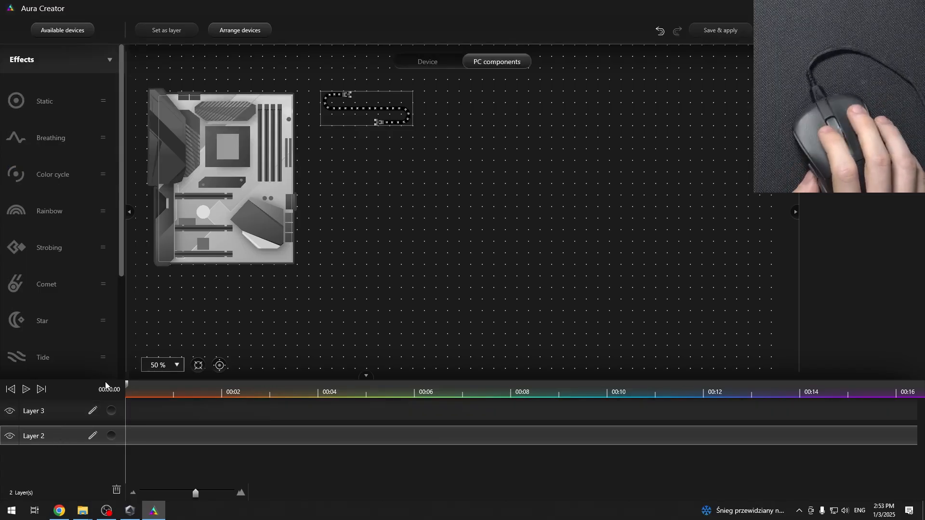
Step: Add a Static effect at the start of Layer 2 and extend it to 00:04
left_click(412, 60)
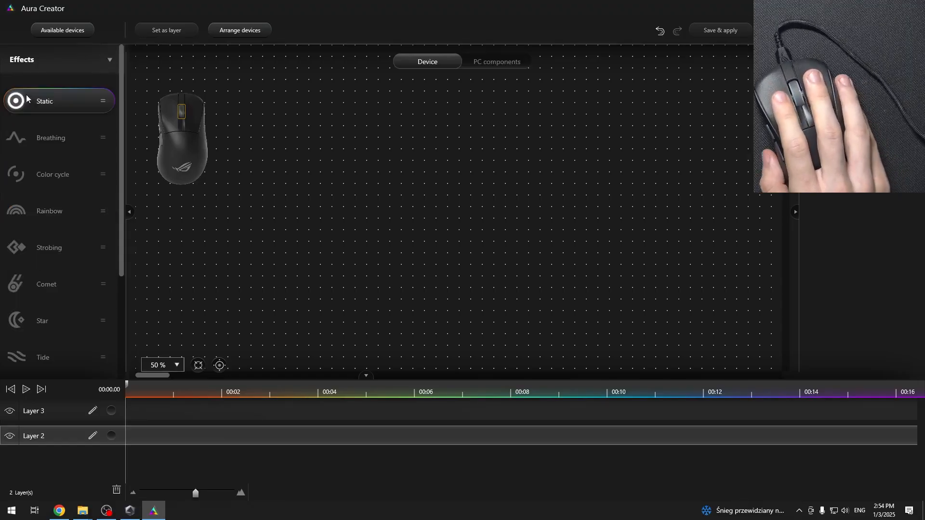
left_click_drag(36, 105, 167, 438)
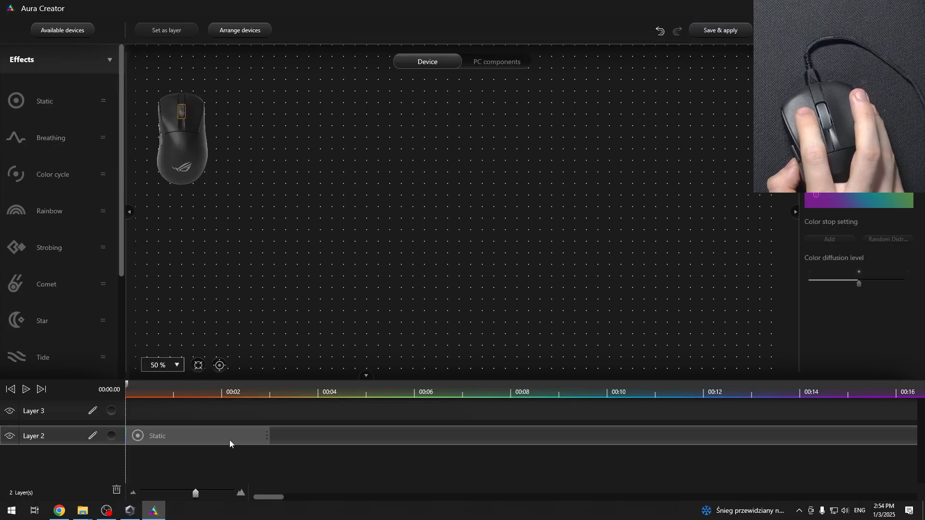
left_click_drag(202, 437, 160, 440)
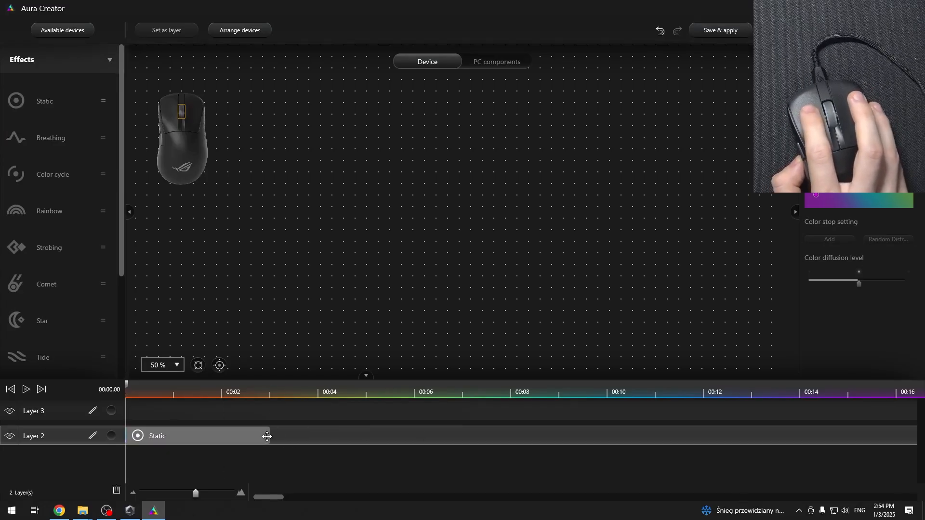
left_click_drag(268, 436, 322, 436)
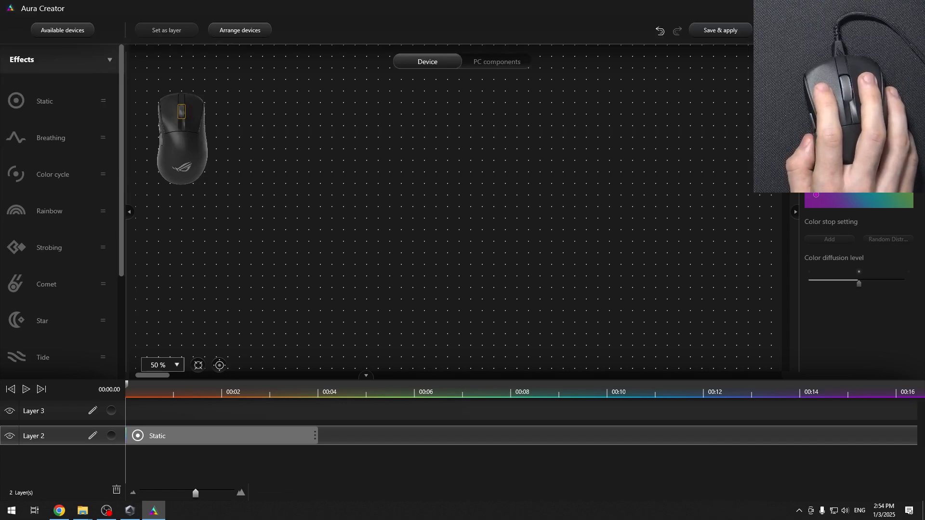
Step: Change the colour of the Static effect on Layer 2 to green
left_click(824, 113)
left_click_drag(439, 214, 465, 200)
left_click(502, 394)
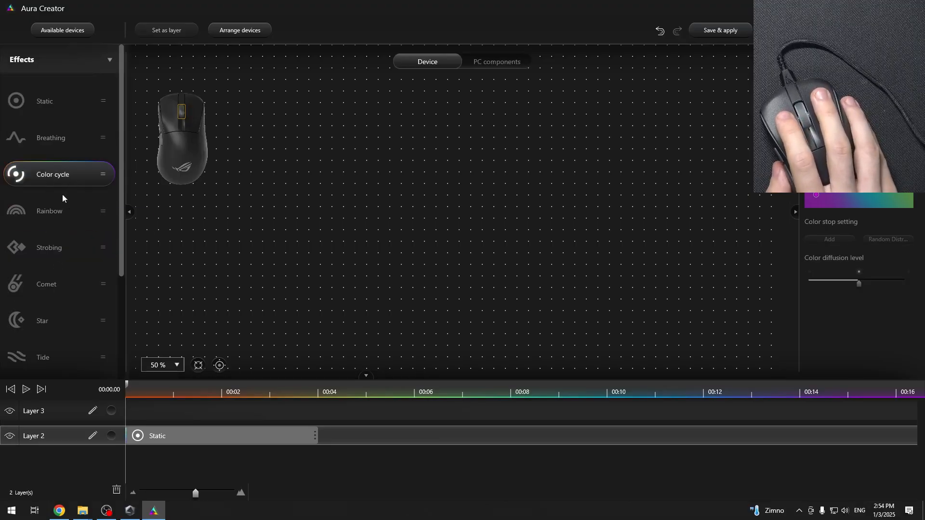
Step: Add a Color cycle effect at the start of Layer 3 and extend it to 00:08
left_click_drag(62, 194, 207, 412)
left_click_drag(268, 409, 513, 408)
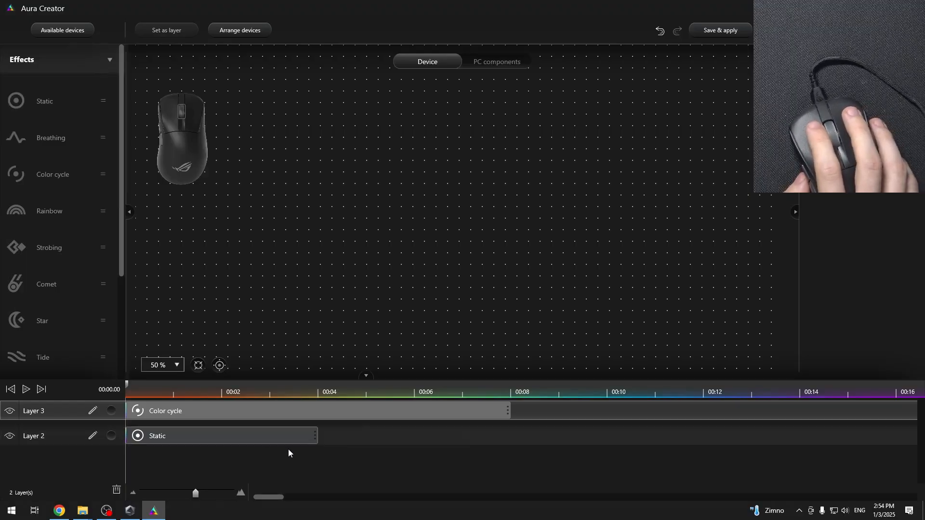
Step: Add a Breathing effect after the Static effect on Layer 2, running from 00:04 to 00:12
left_click(330, 434)
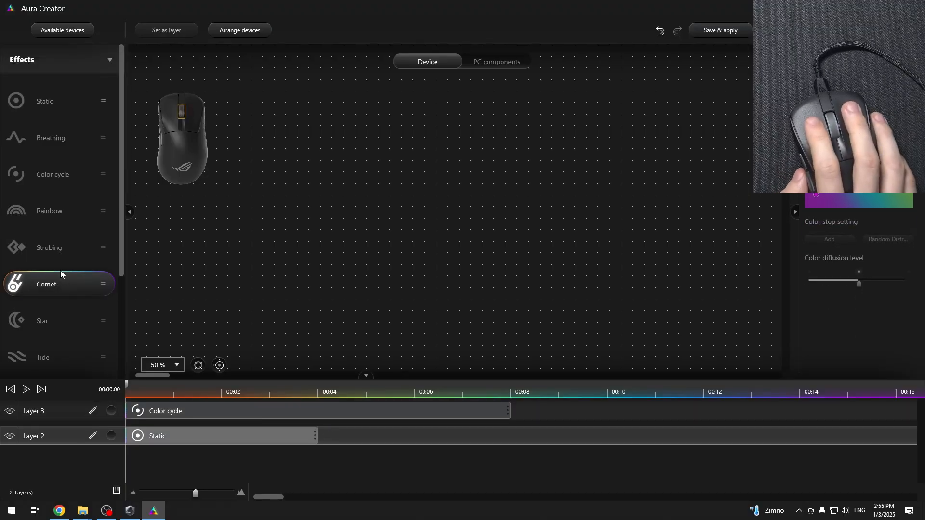
left_click_drag(54, 140, 370, 438)
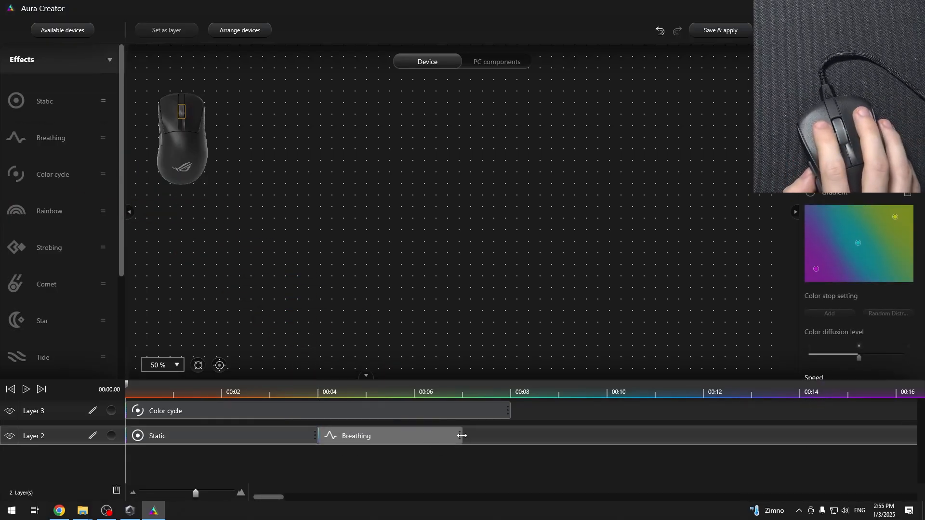
left_click_drag(463, 437, 703, 436)
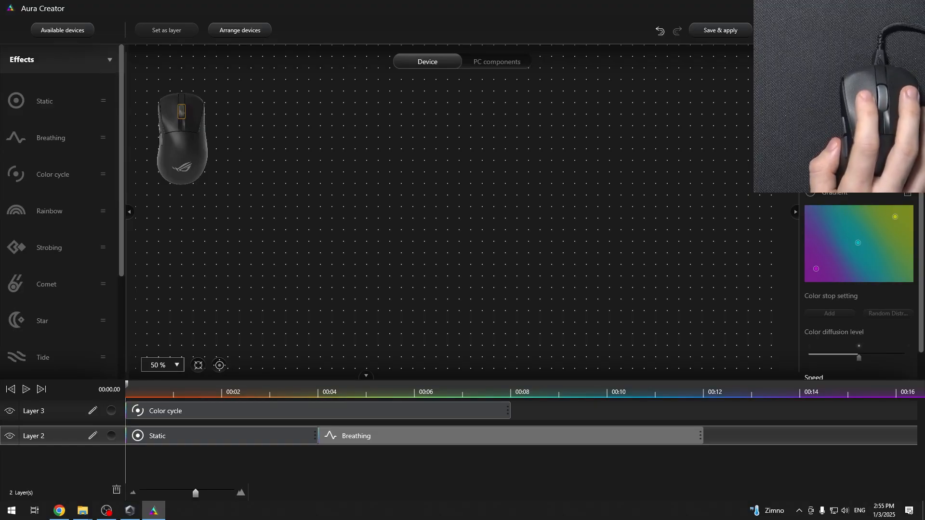
Step: Set the Breathing effect's two colours to magenta (255, 0, 233) and yellow (255, 226, 0), leaving Gradient off
left_click(810, 193)
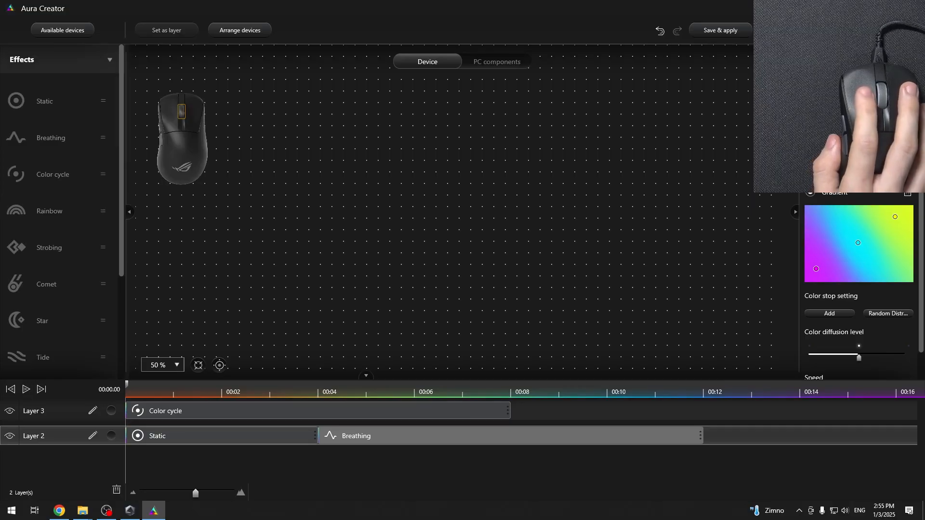
left_click(810, 193)
left_click(906, 150)
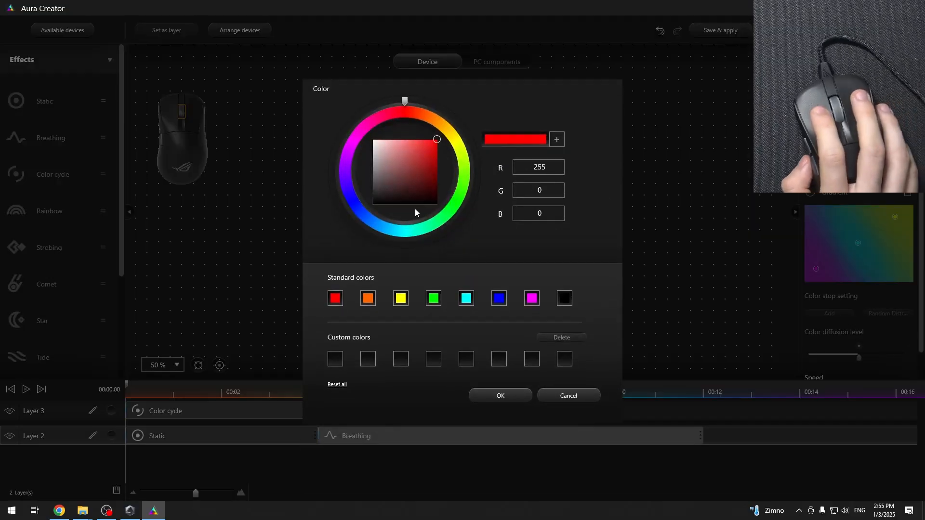
left_click(349, 137)
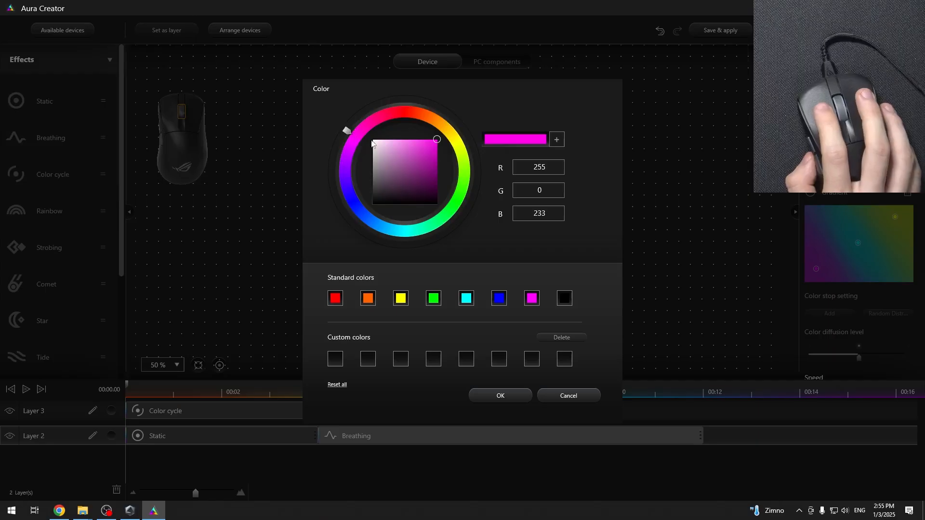
left_click(488, 399)
left_click(859, 127)
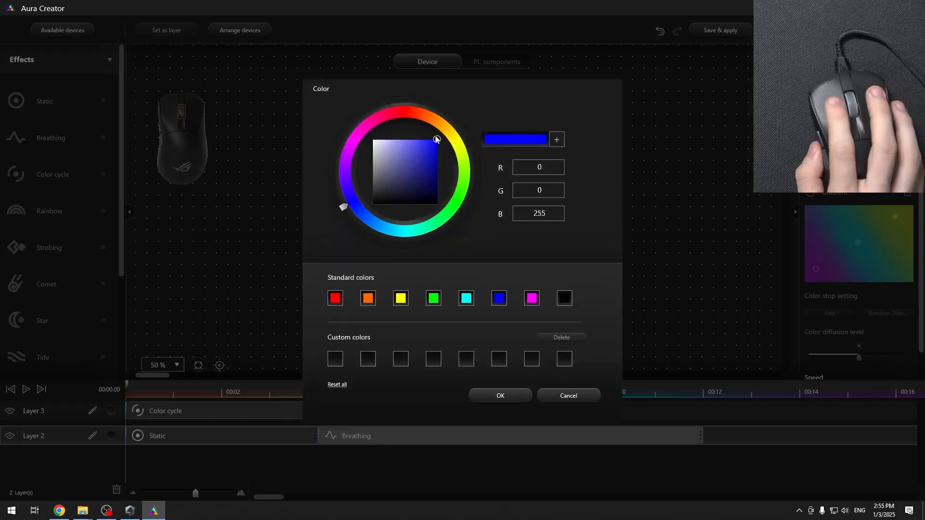
left_click(452, 135)
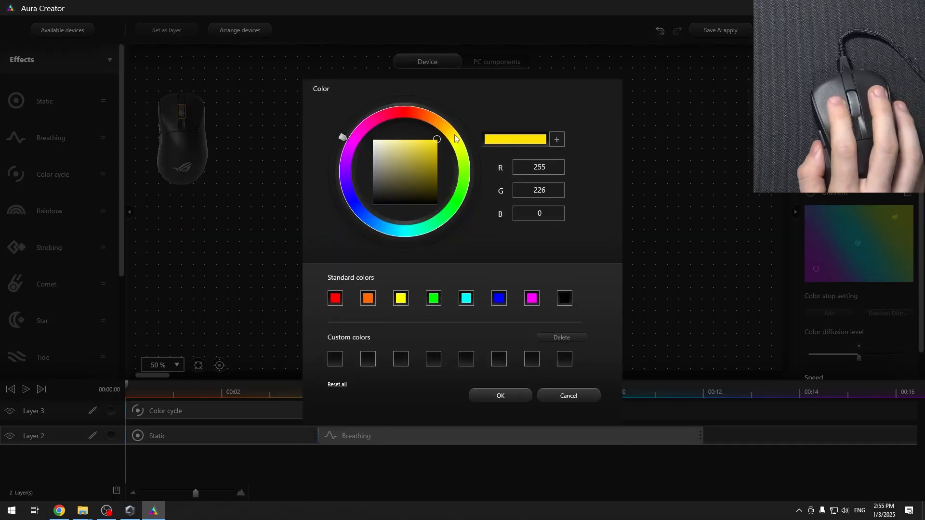
left_click(501, 397)
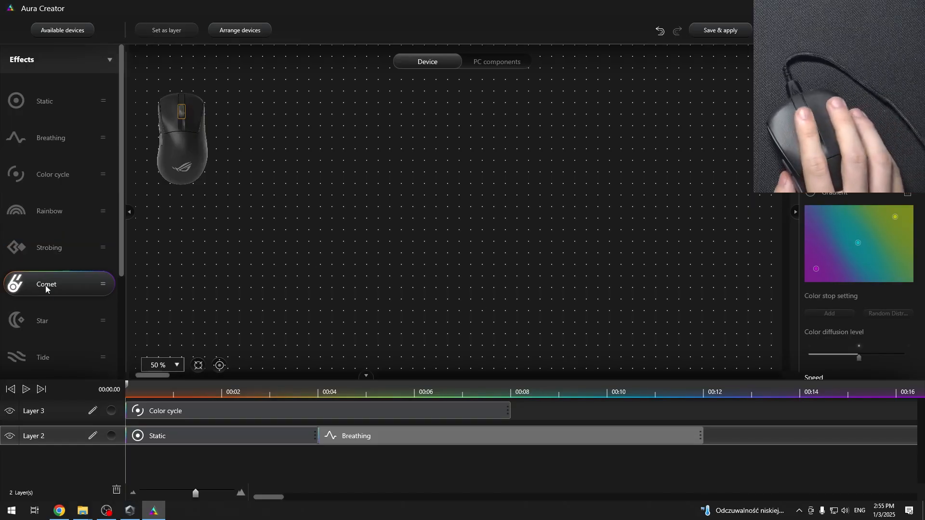
Step: Add a Static effect after Color cycle on Layer 3 and extend it to 00:12
scroll(46, 285, "down", 1)
scroll(43, 273, "up", 1)
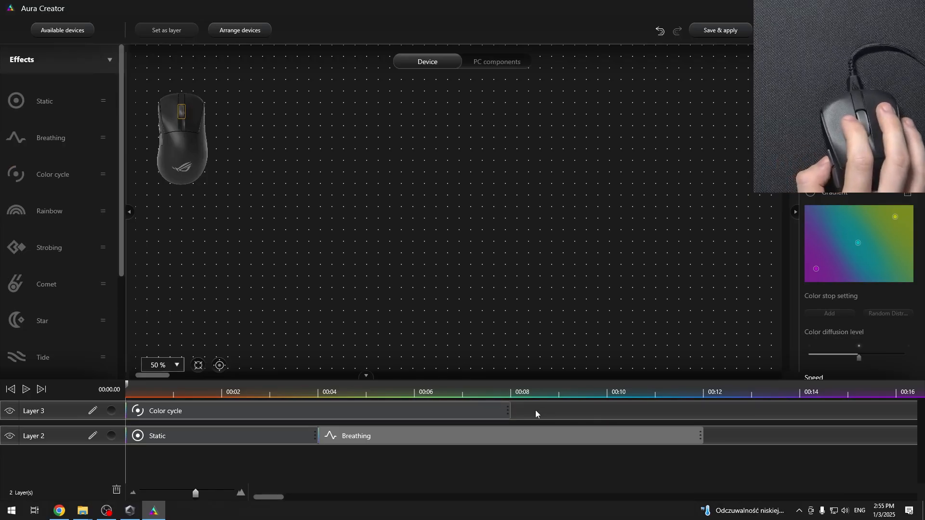
left_click_drag(48, 102, 554, 412)
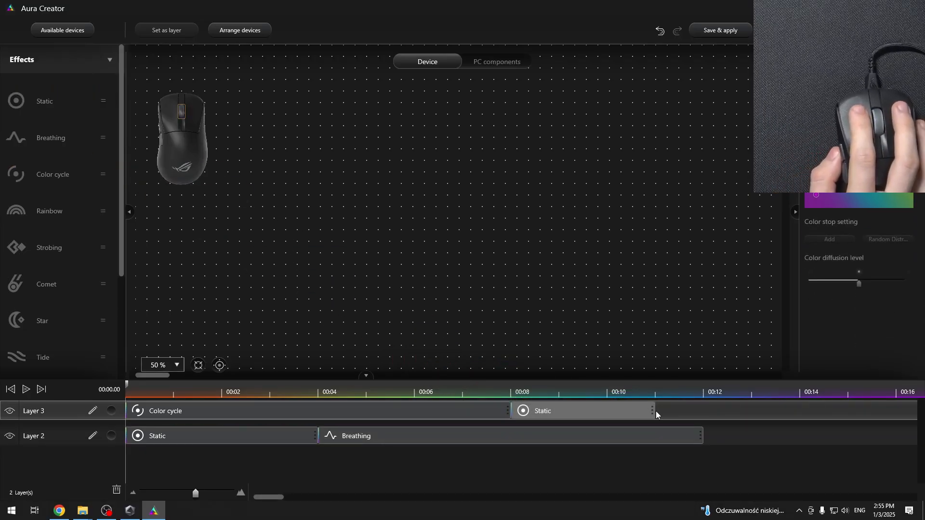
left_click_drag(653, 411, 702, 409)
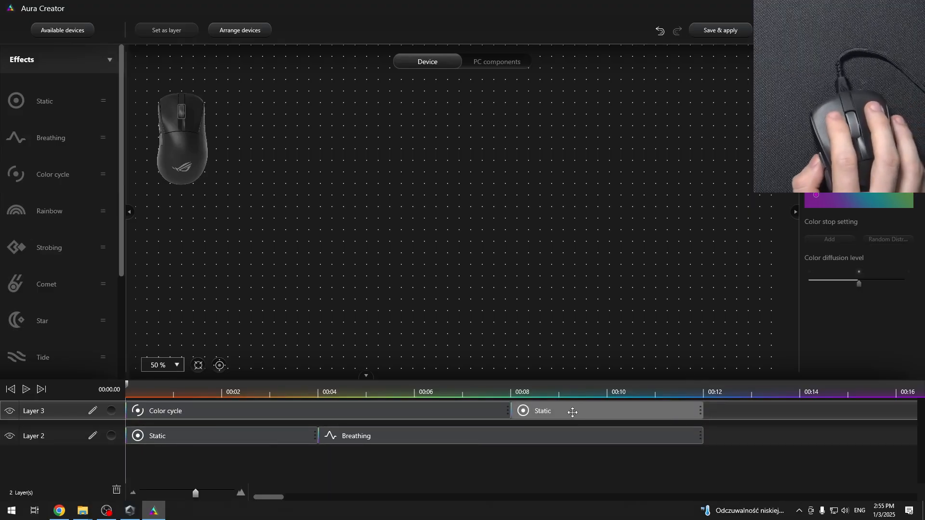
Step: Try shifting the Static effect on Layer 3 away from Color cycle, and return its start to 00:08
left_click_drag(573, 411, 615, 412)
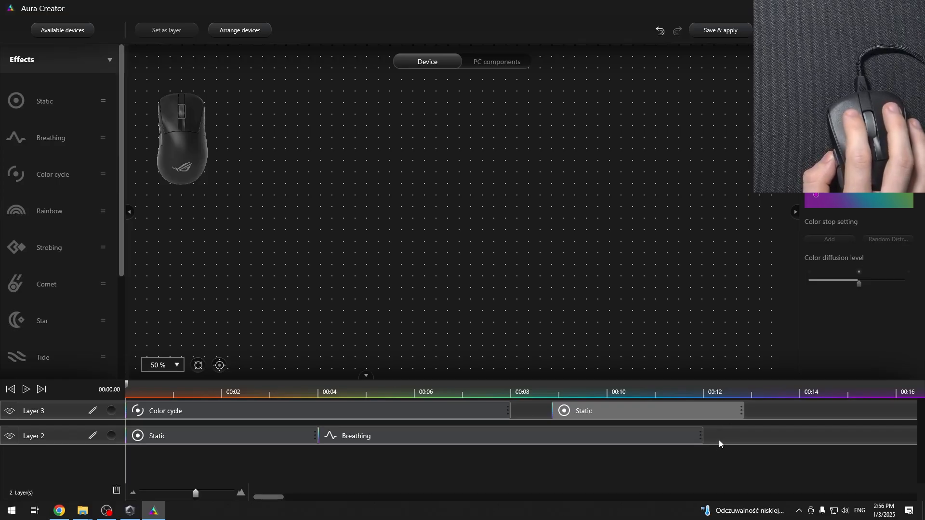
left_click_drag(665, 408, 645, 405)
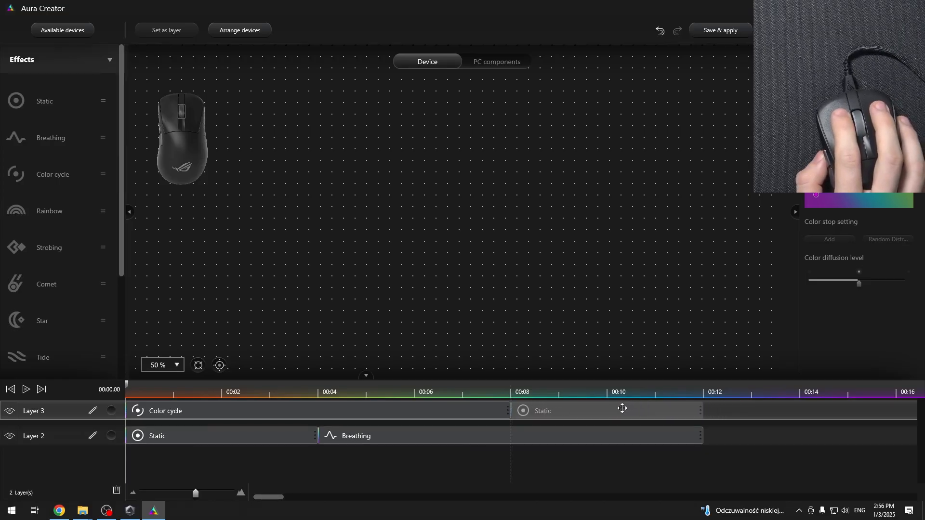
left_click_drag(622, 409, 622, 410)
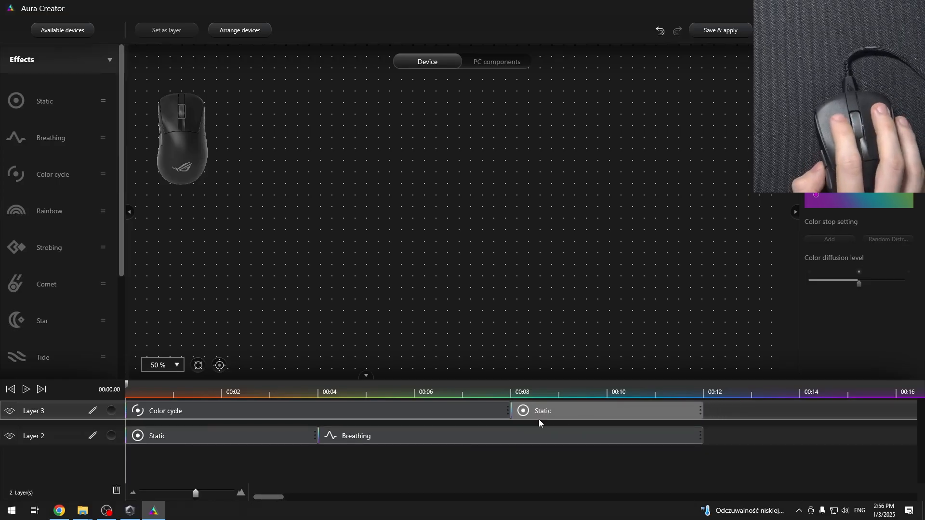
Step: Set the colour of the Static effect on Layer 3 to green (0, 255, 3)
left_click(828, 127)
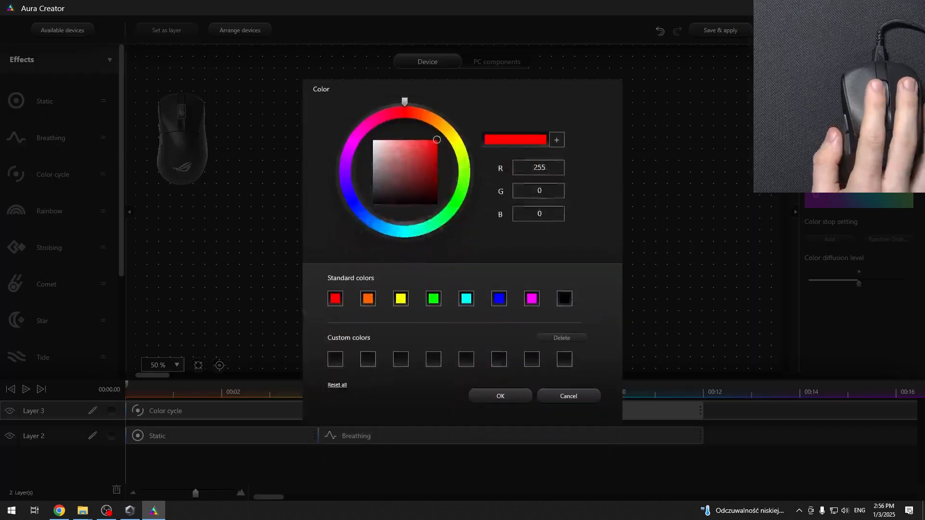
left_click_drag(459, 191, 457, 207)
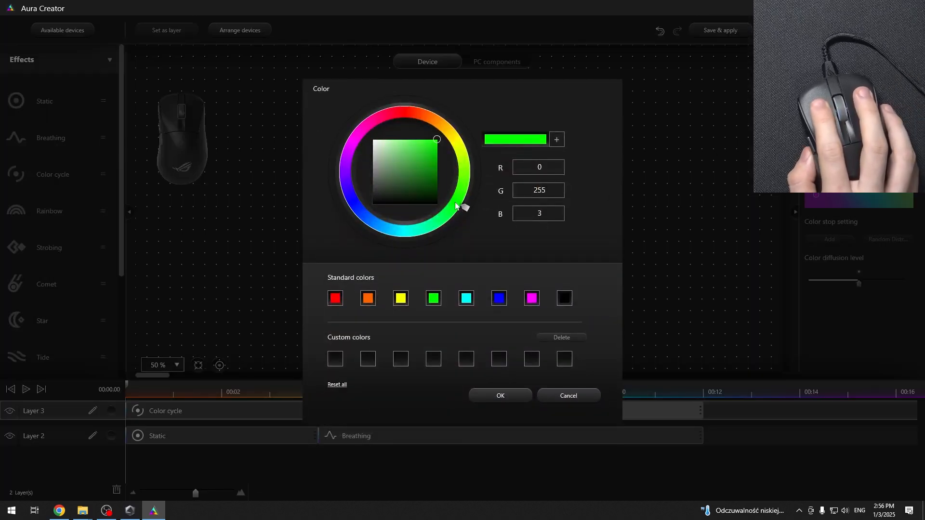
left_click(500, 395)
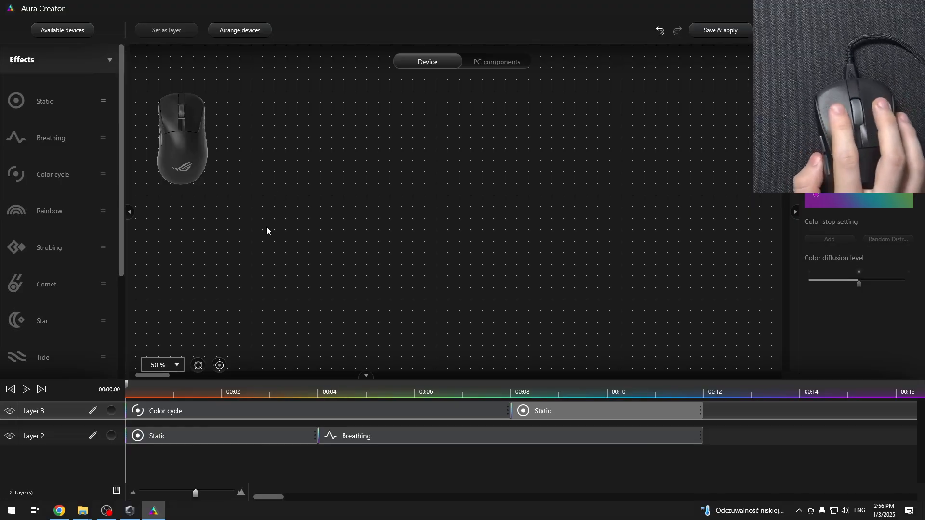
Step: Play the lighting sequence, and inspect the timeline to its far end and back to the start
left_click(25, 389)
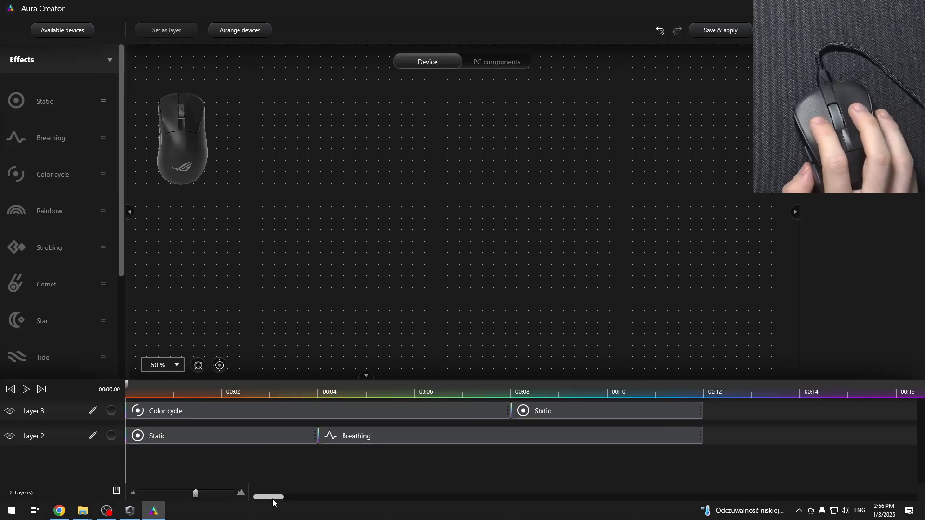
left_click_drag(272, 502, 922, 486)
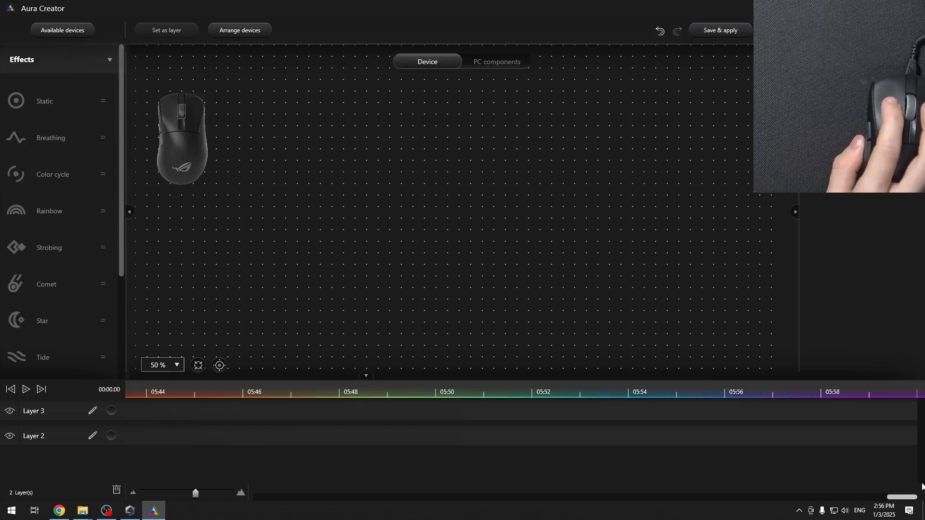
left_click_drag(846, 480, 241, 500)
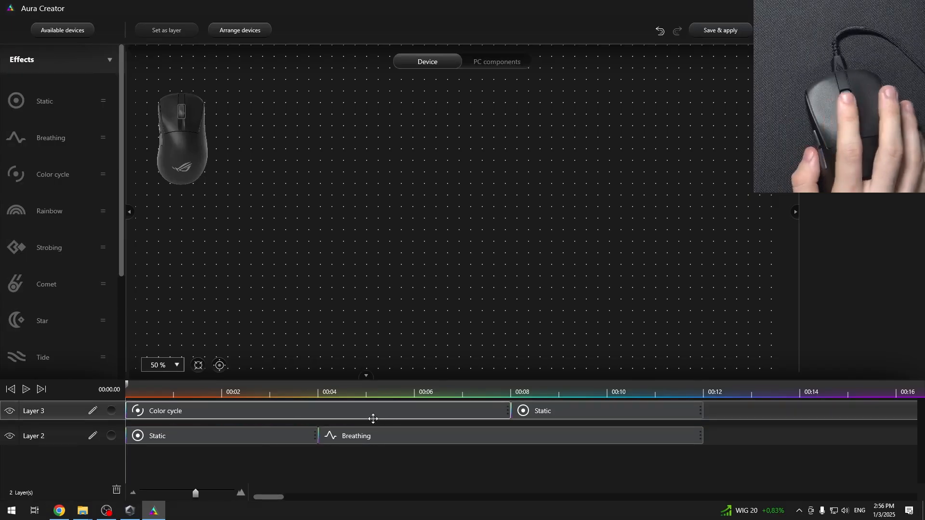
Step: Shorten the first Static effect on Layer 2 so that it ends at 00:02
left_click(256, 433)
left_click_drag(318, 435, 186, 440)
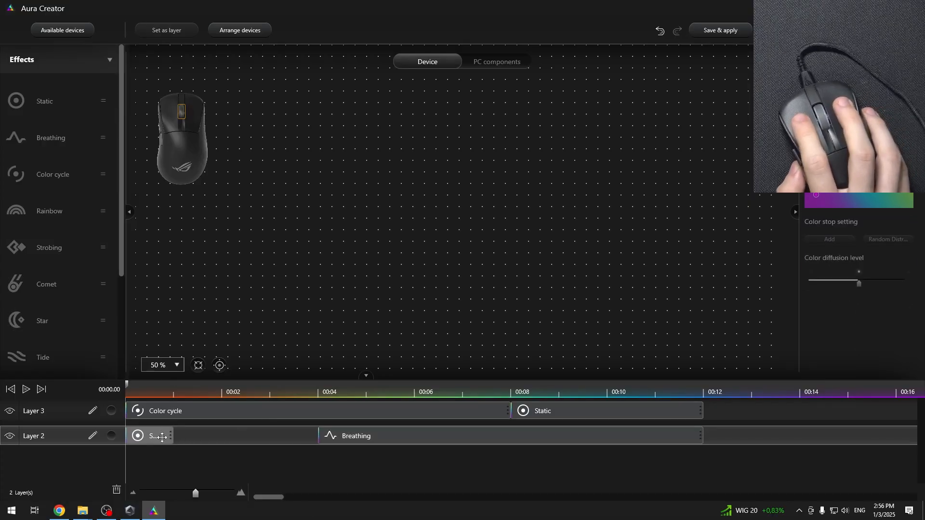
left_click_drag(172, 437, 224, 437)
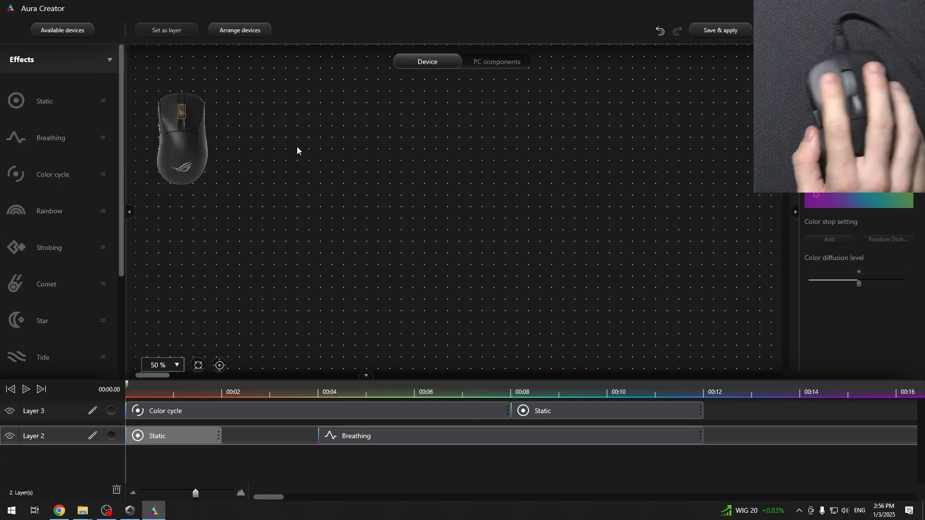
Step: Add a second Static effect at 00:02 on Layer 2, shortened to about 0.6 seconds, and trim Breathing's start to just after 00:06
left_click_drag(41, 99, 355, 437)
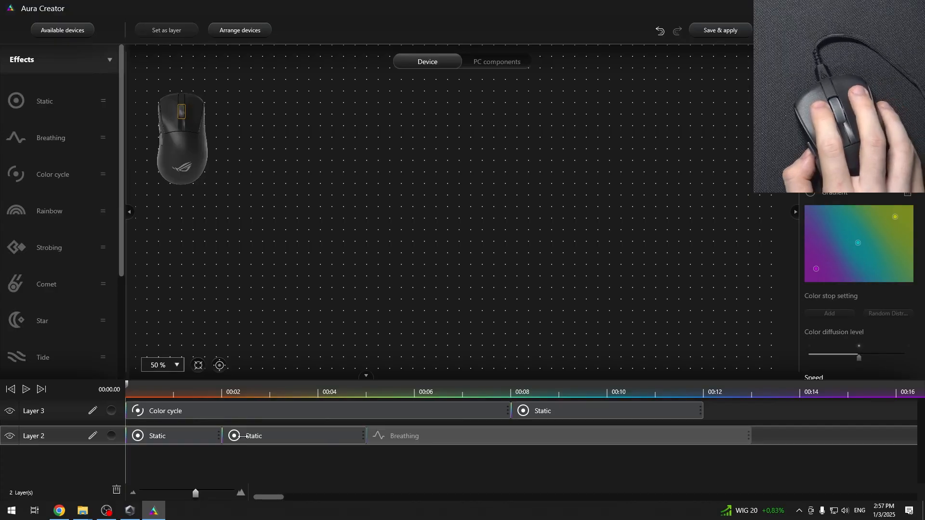
left_click_drag(244, 436, 350, 438)
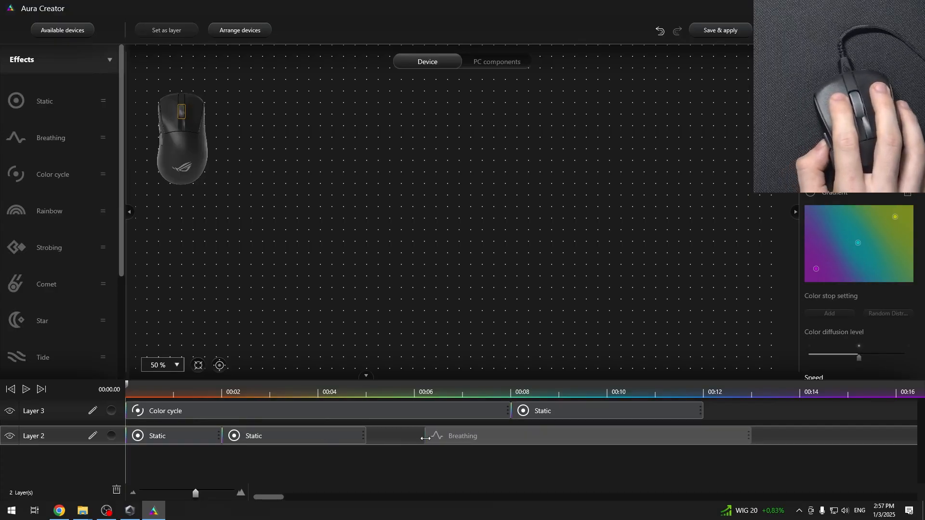
left_click_drag(426, 438, 424, 438)
left_click_drag(366, 433, 252, 436)
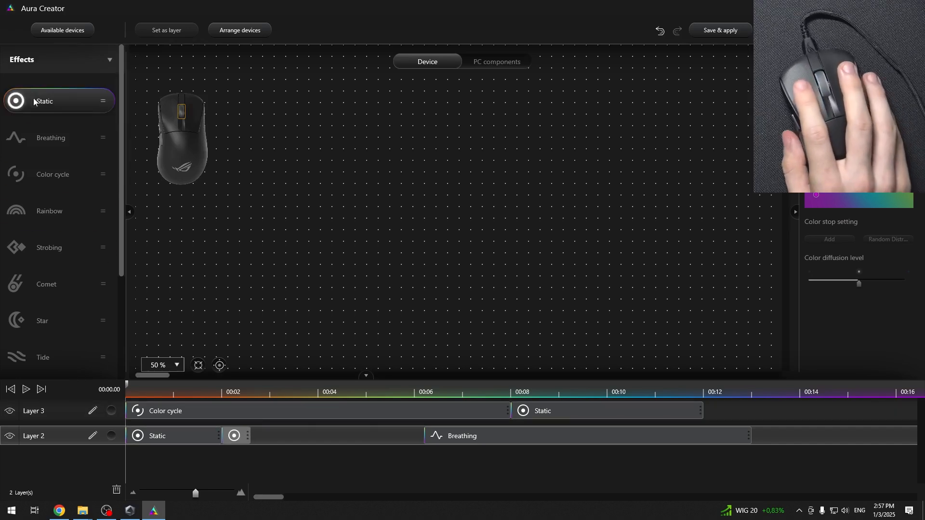
Step: Add a third Static effect directly after the short one on Layer 2 and set its colour to green
left_click_drag(34, 101, 375, 438)
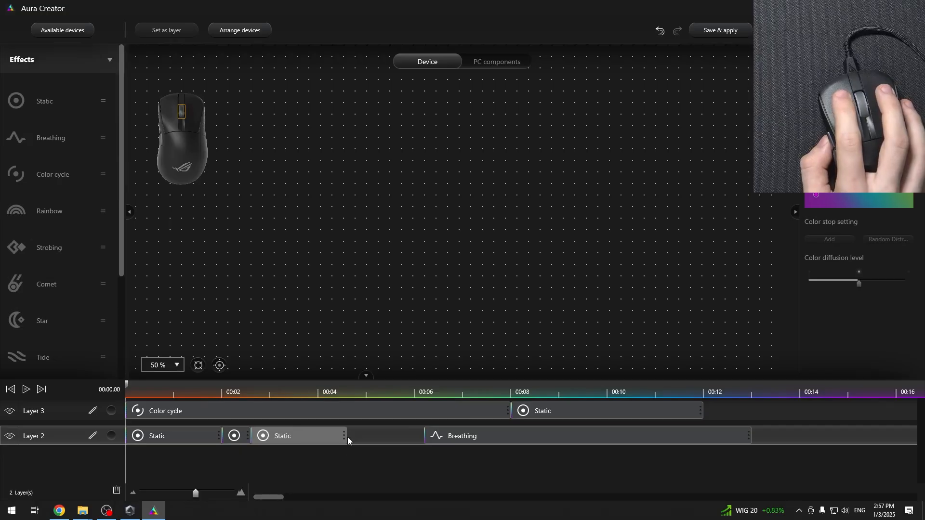
left_click(231, 437)
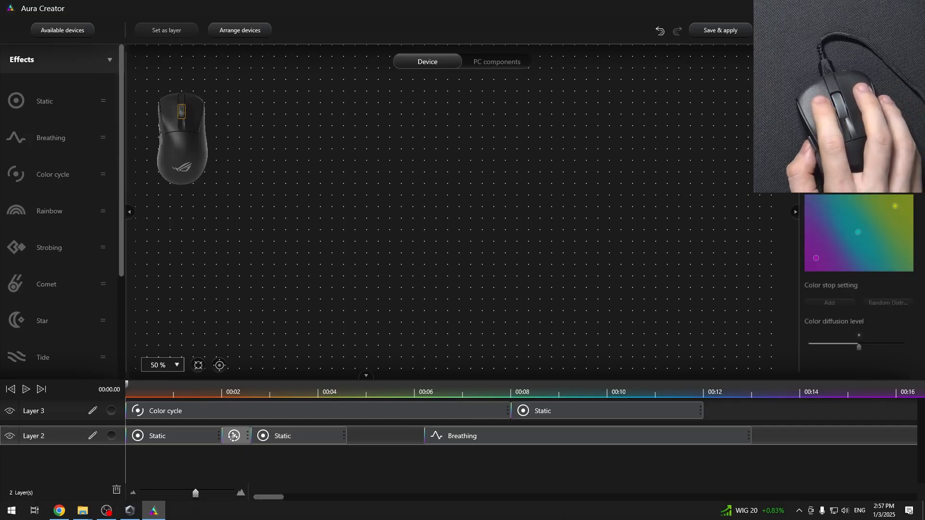
left_click(194, 435)
left_click(305, 435)
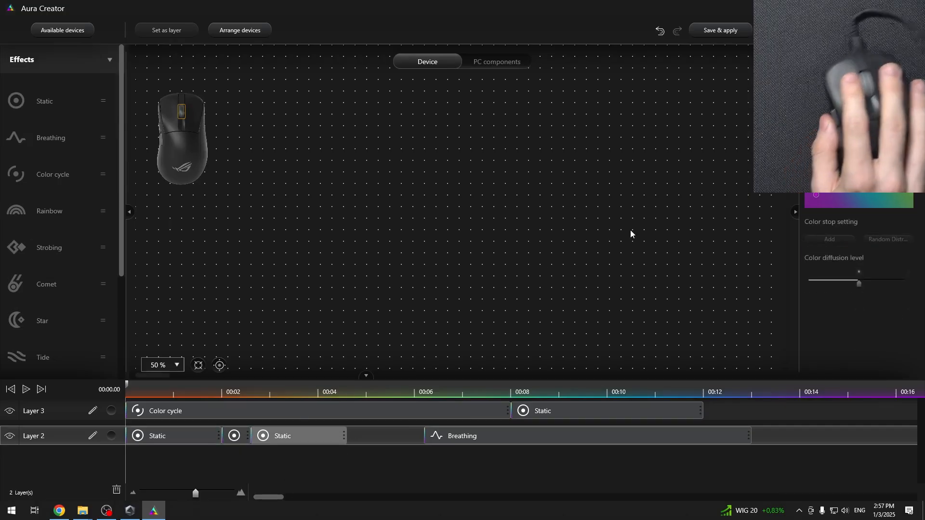
left_click(824, 115)
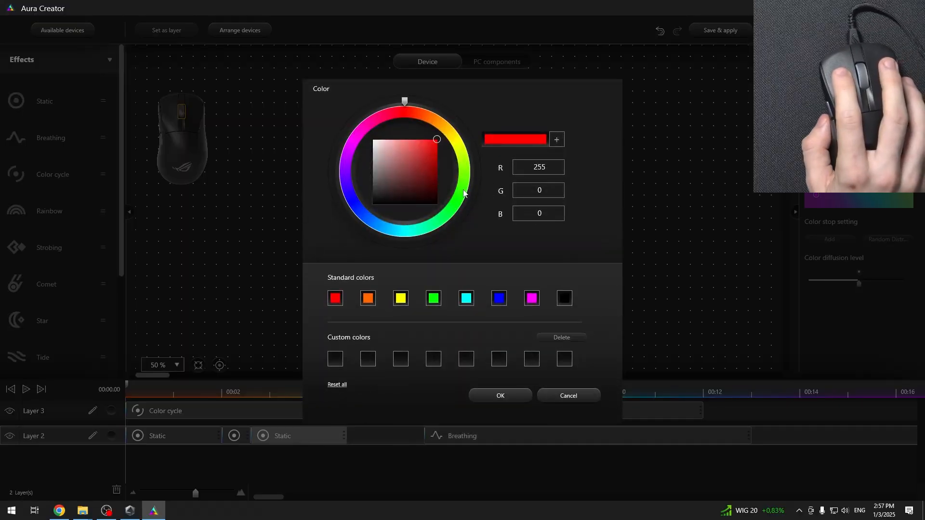
left_click_drag(464, 193, 459, 203)
left_click(495, 393)
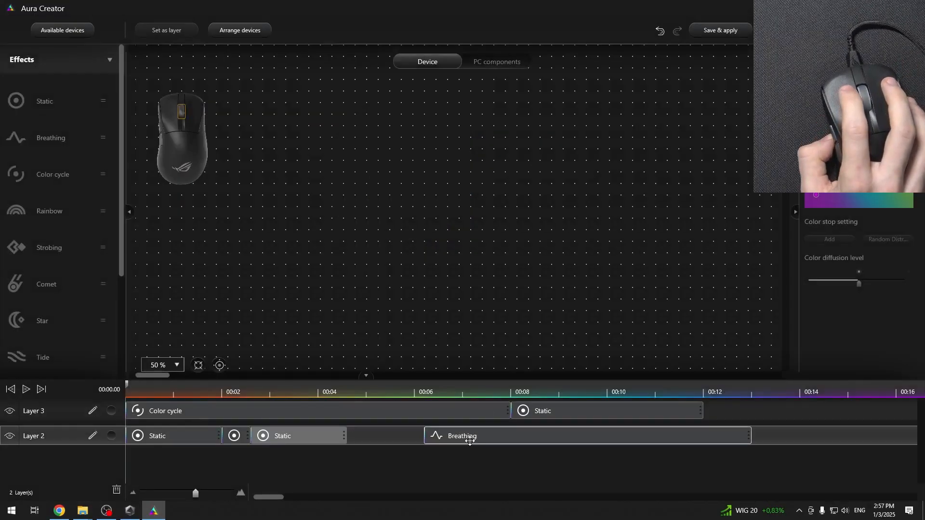
Step: Move Breathing directly against the third Static effect on Layer 2, extend its end to 00:12, and play the sequence
left_click_drag(430, 439, 404, 437)
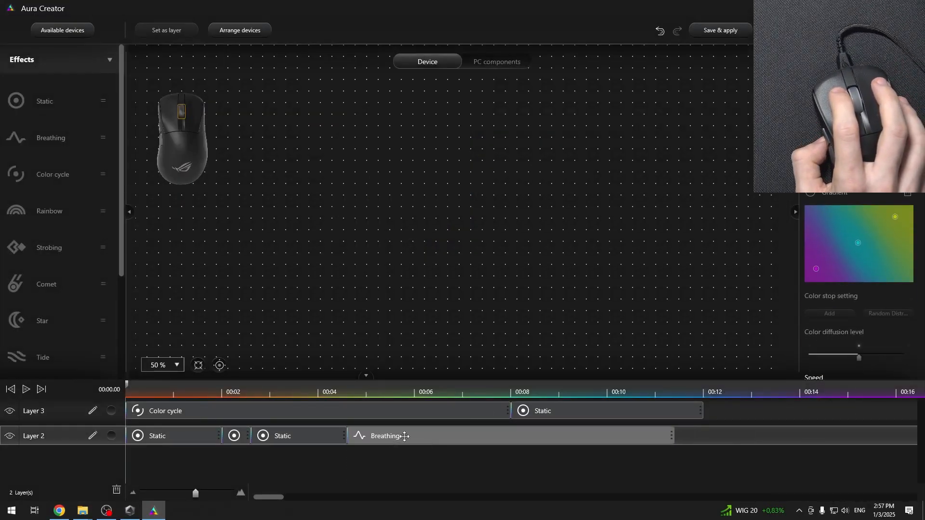
left_click_drag(673, 435, 703, 433)
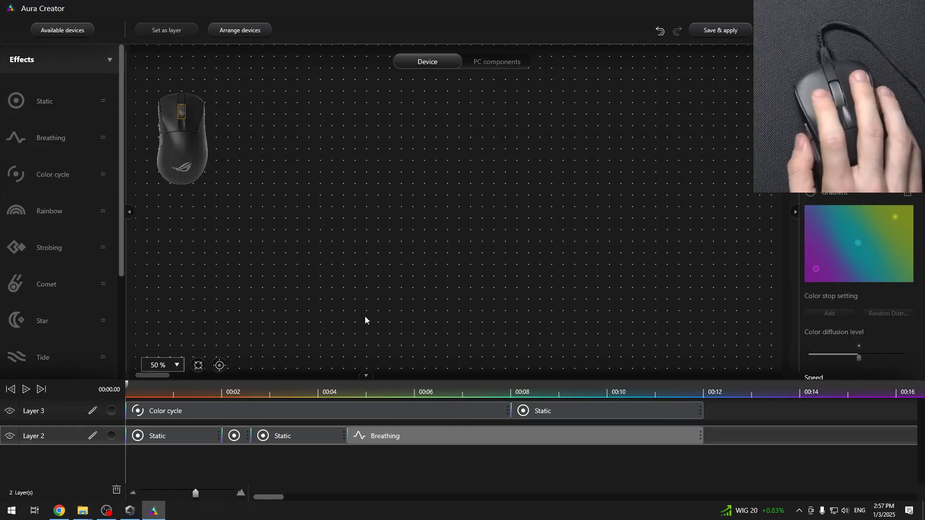
left_click(26, 389)
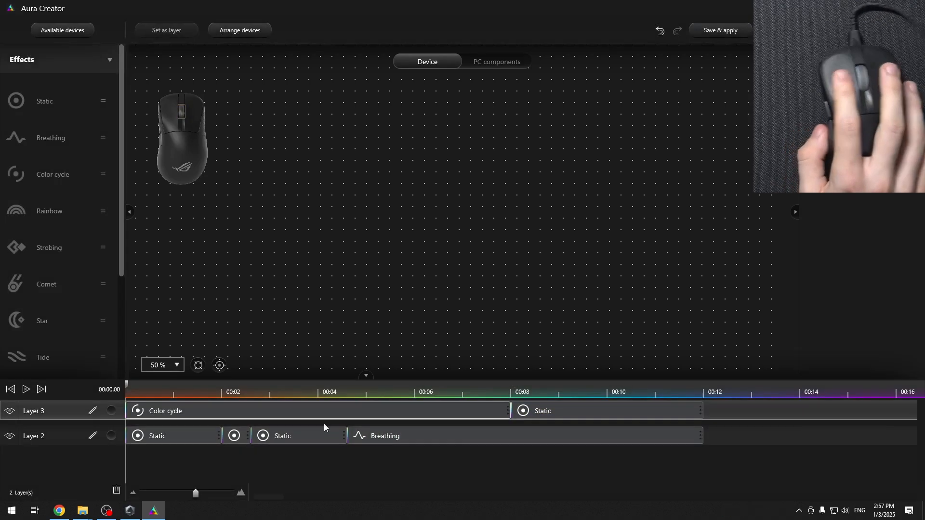
Step: Lower the Breathing effect's speed by one level on Layer 2 and play the sequence
left_click(491, 436)
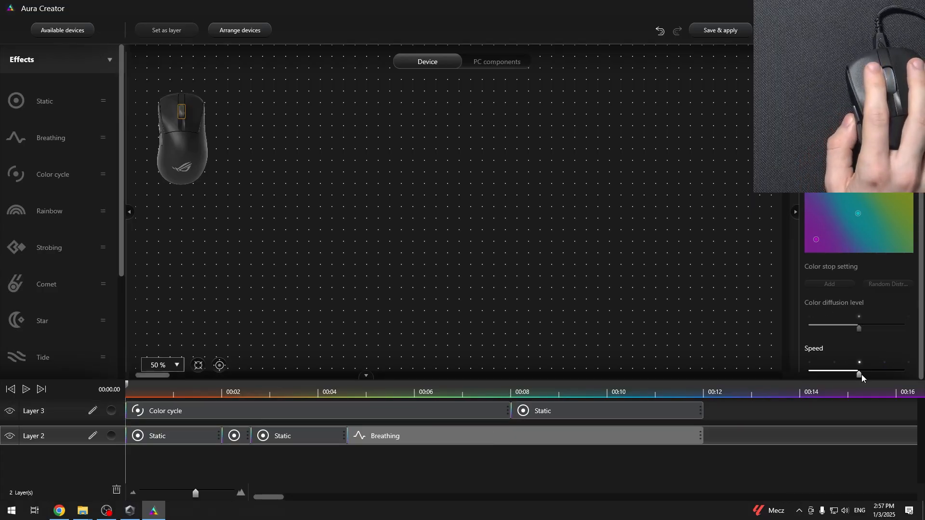
left_click_drag(859, 374, 831, 375)
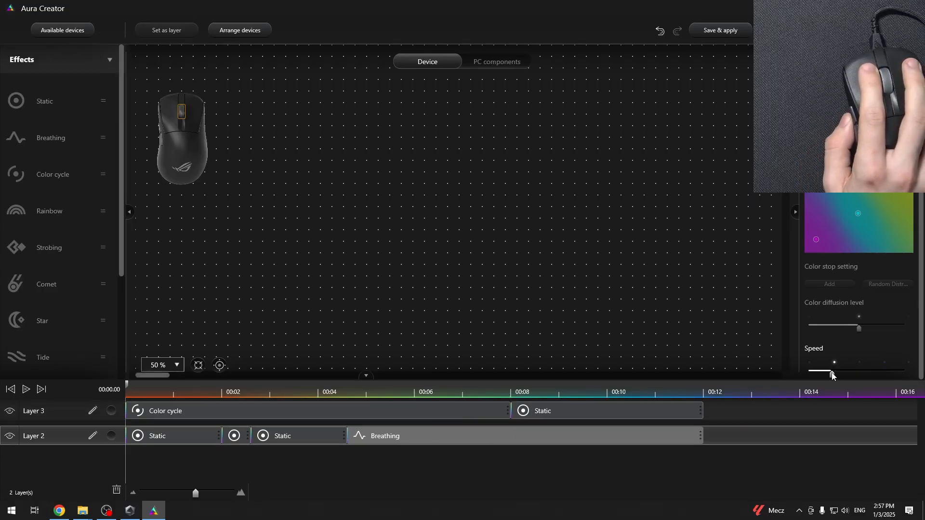
left_click(26, 389)
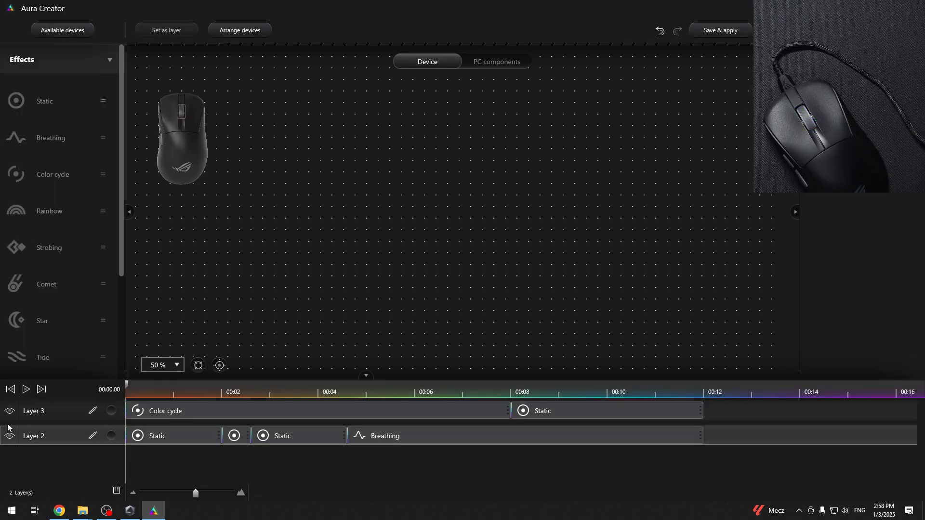
Step: Save and apply the lighting sequence under the file name hardreset
left_click(714, 30)
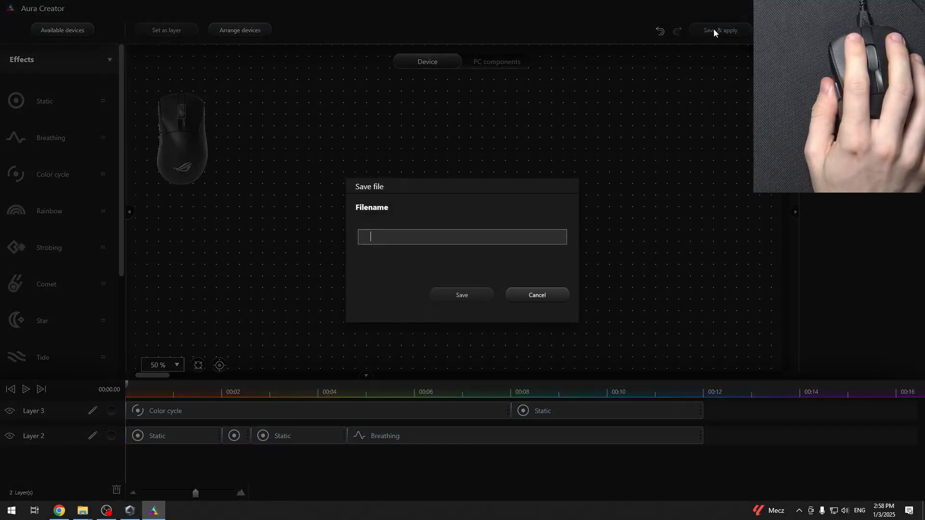
left_click(407, 240)
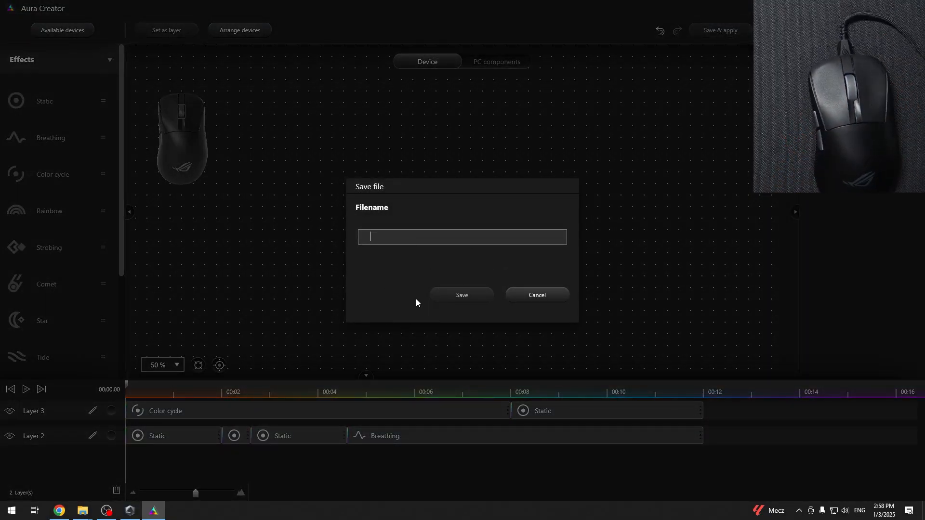
type("hardreset")
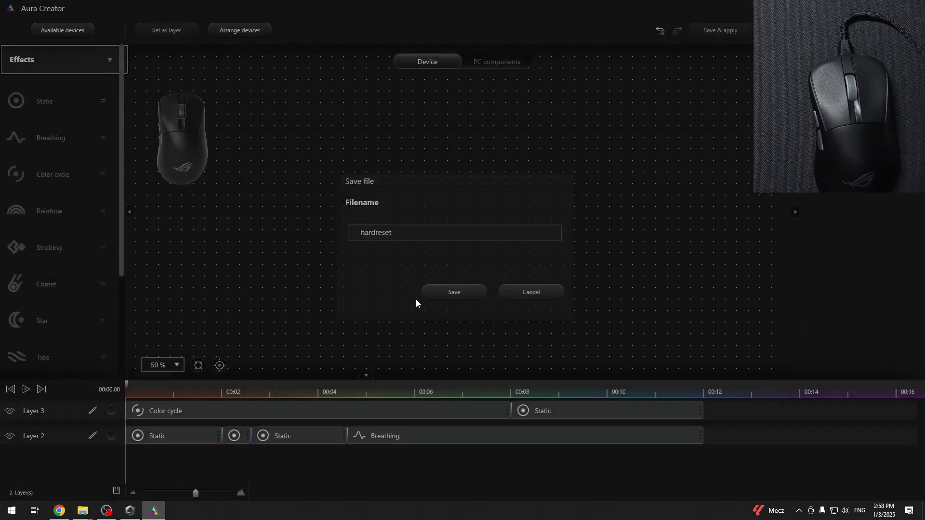
key("Return")
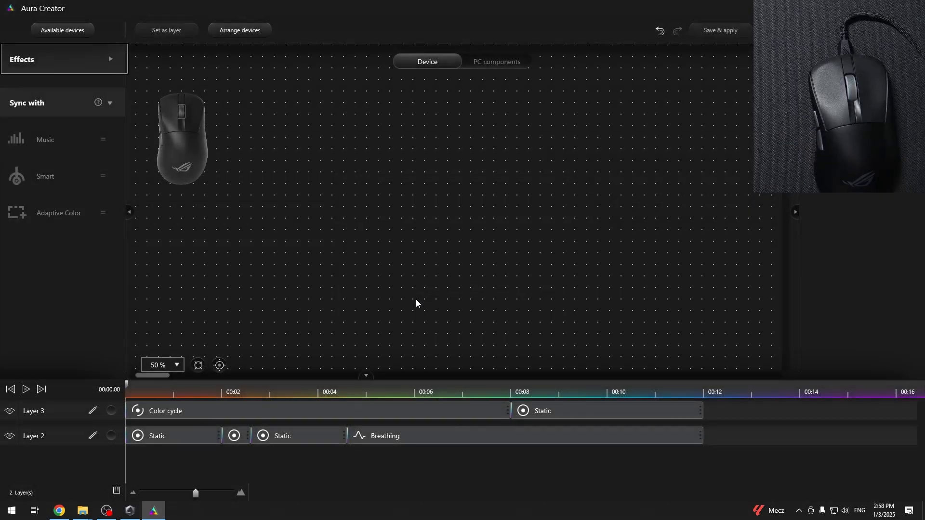